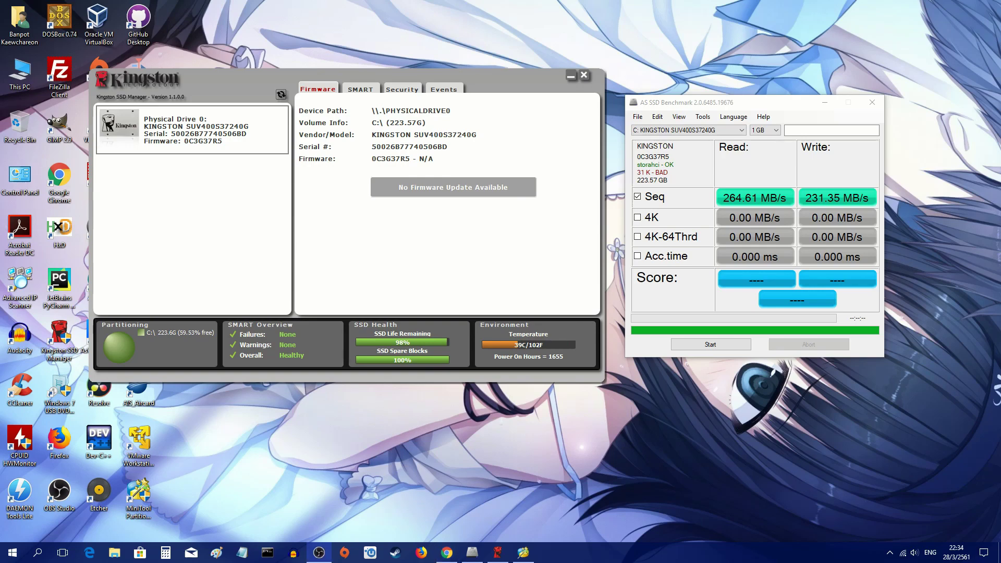
# Search Windows for "sys" and open the System Information app
pyautogui.click(9, 556)
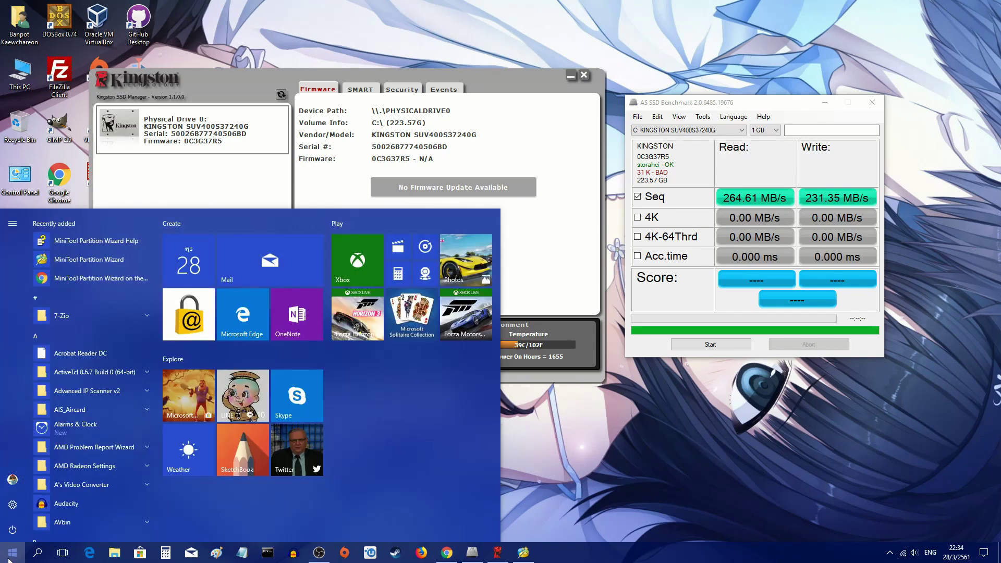
pyautogui.click(7, 557)
pyautogui.write('sys')
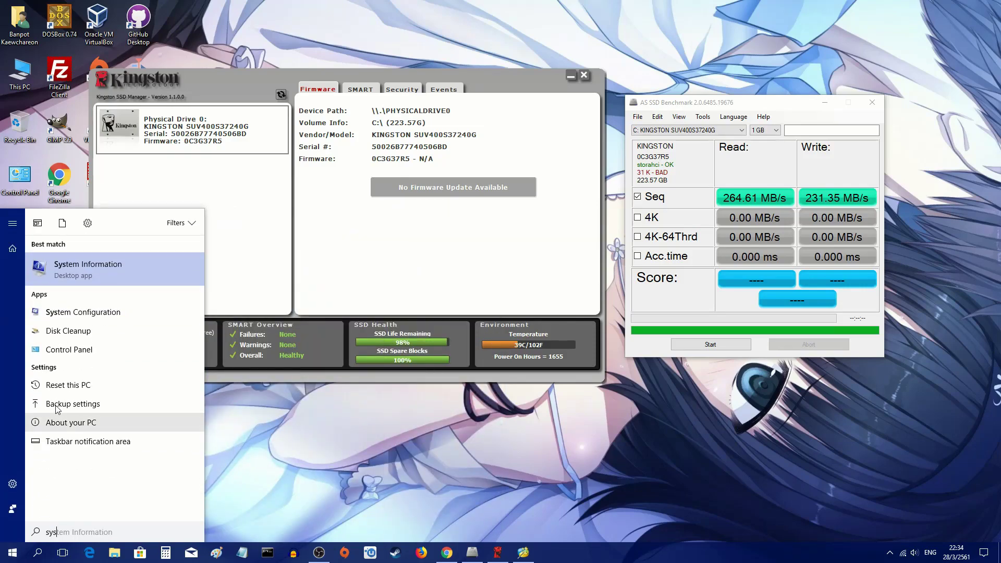
pyautogui.click(120, 264)
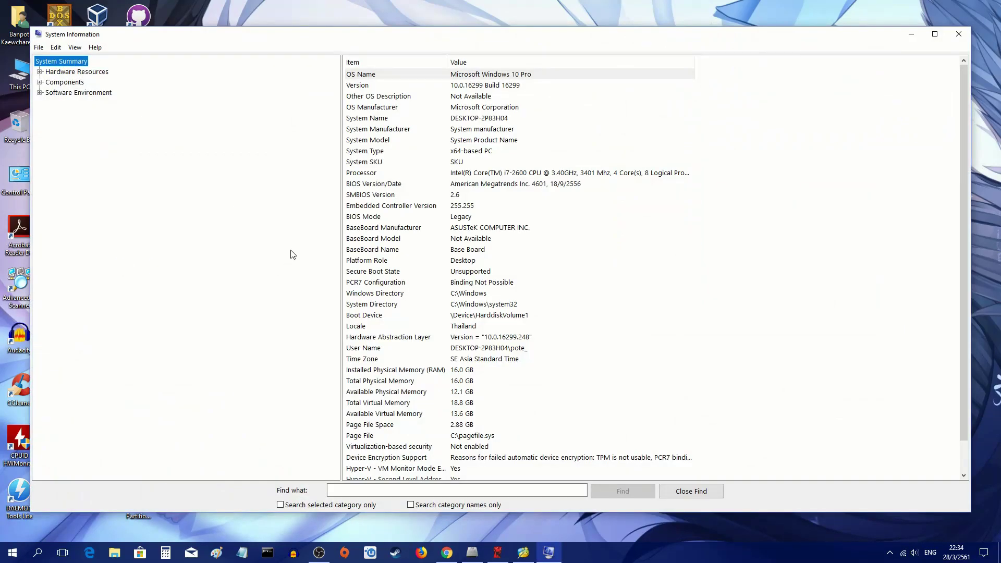
# Look up the Kingston SSD's Partition Starting Offset among the storage disks in the Components category
pyautogui.click(39, 81)
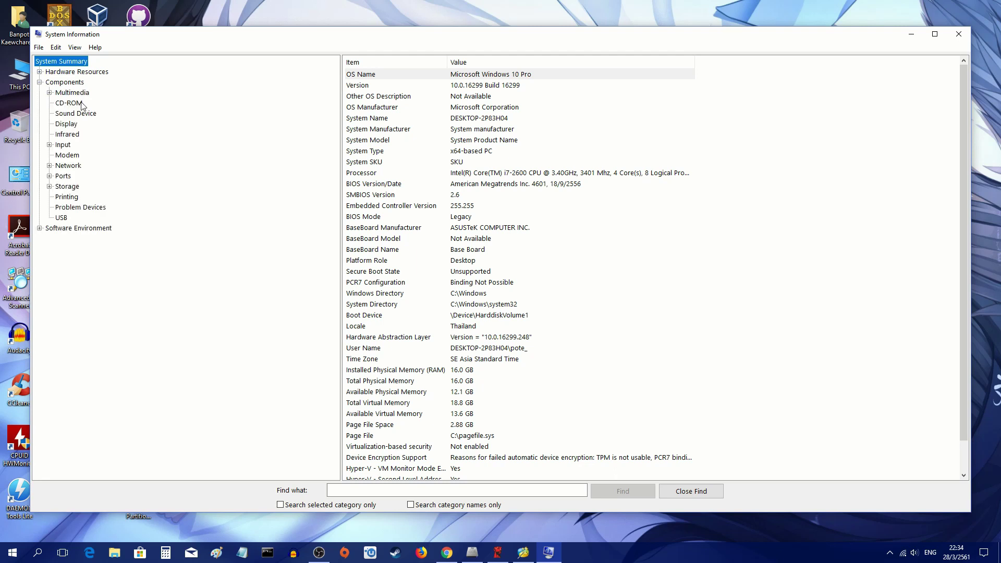
pyautogui.doubleClick(73, 185)
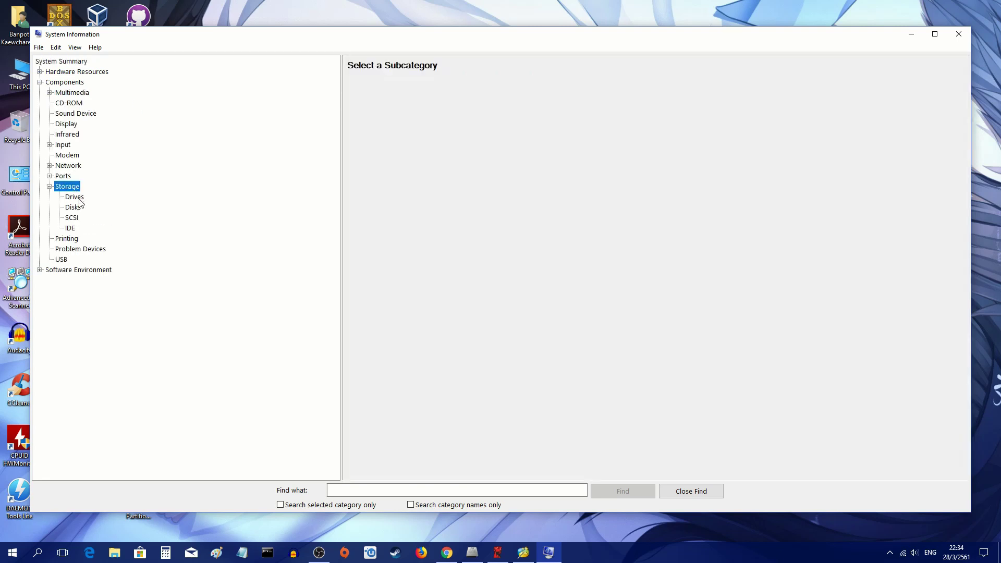
pyautogui.click(78, 198)
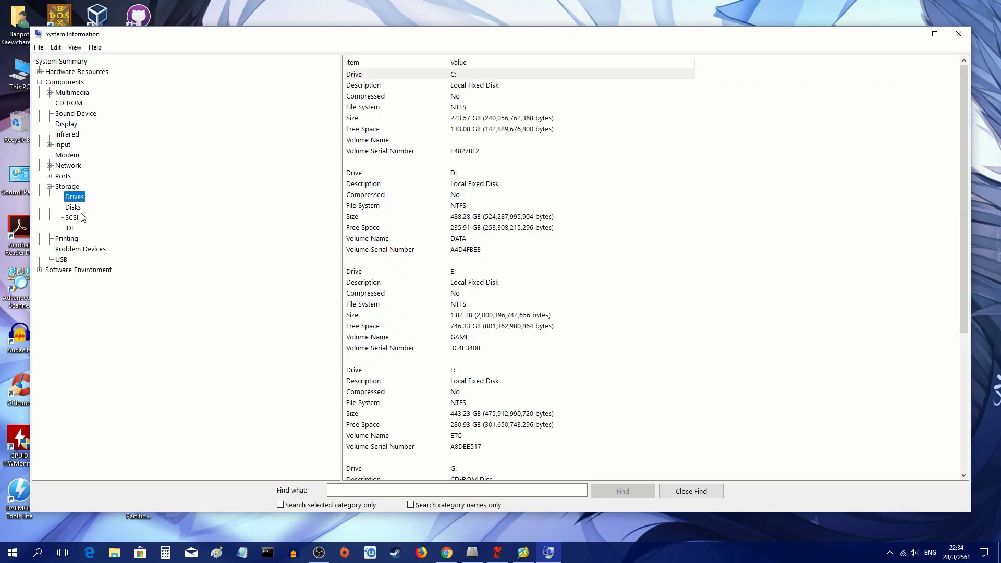
pyautogui.click(74, 208)
pyautogui.scroll(-5, 651, 210)
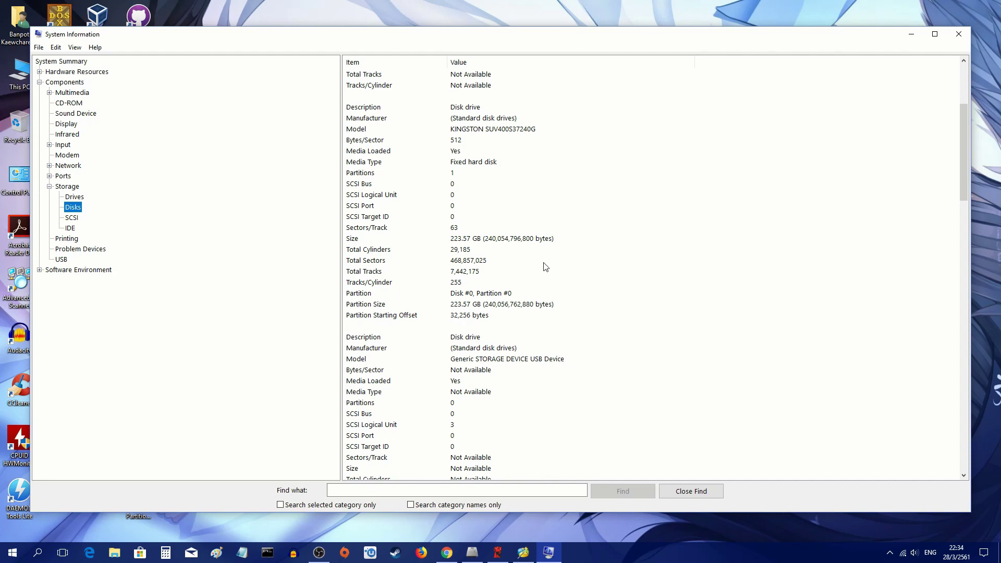
pyautogui.scroll(-1, 542, 263)
pyautogui.click(473, 286)
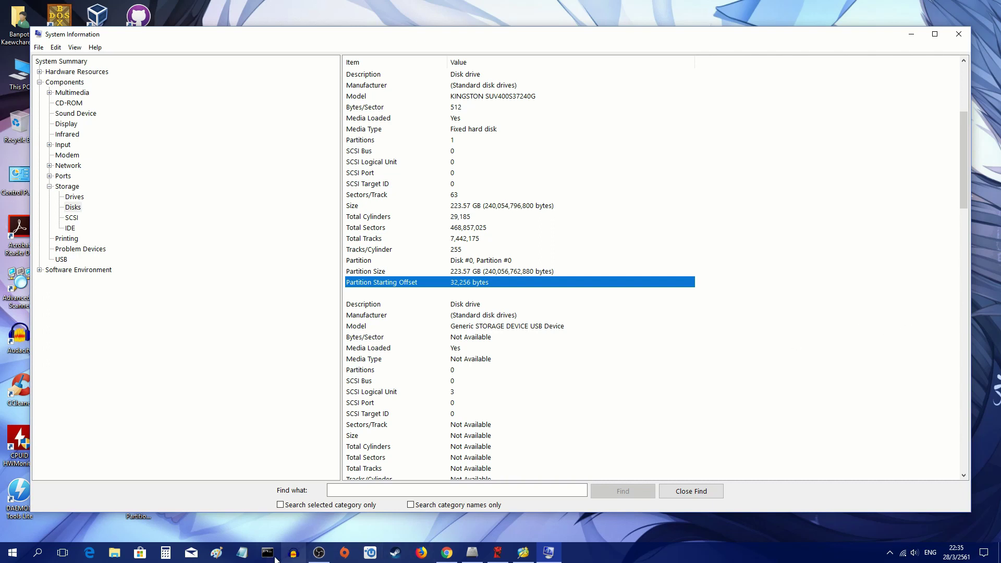
# Open Calculator and divide the partition starting offset of 32,256 by 4096
pyautogui.click(165, 553)
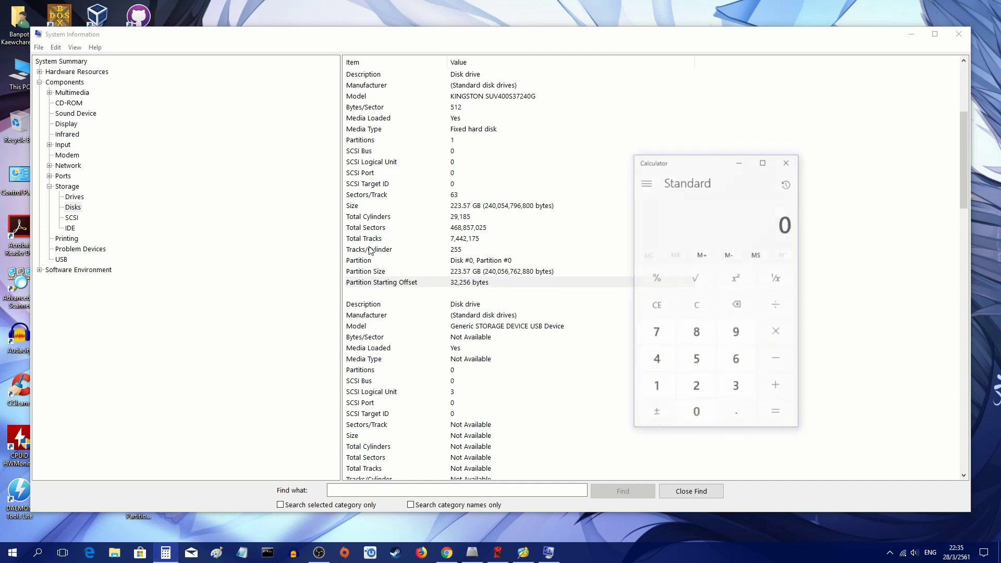
pyautogui.write('32')
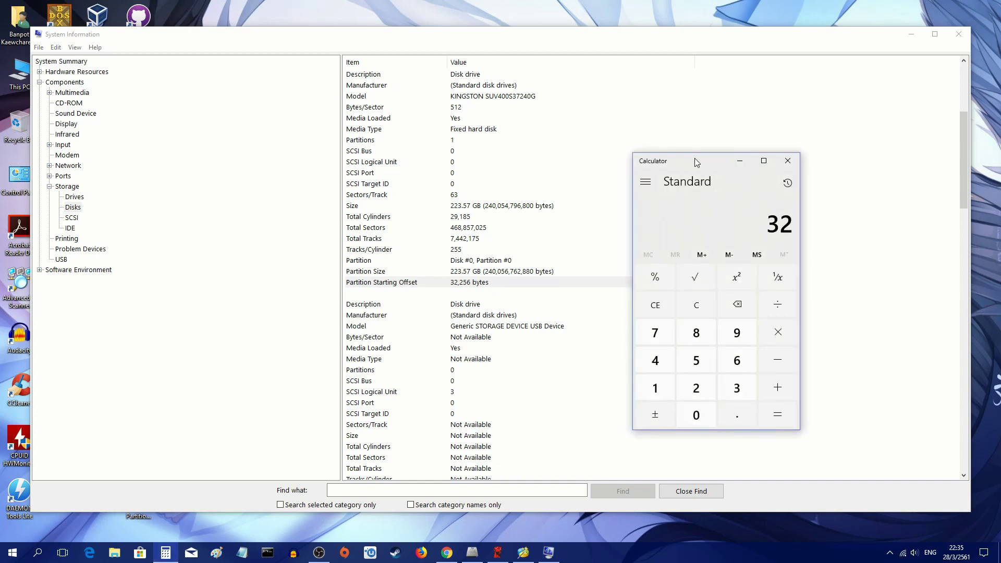
pyautogui.write(',256')
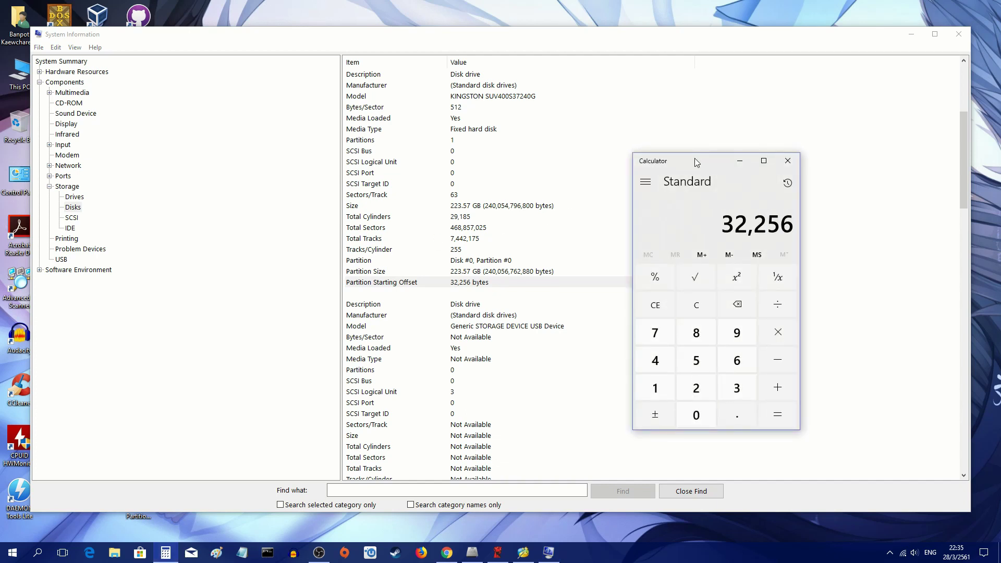
pyautogui.press('/')
pyautogui.write('4096')
pyautogui.press('Return')
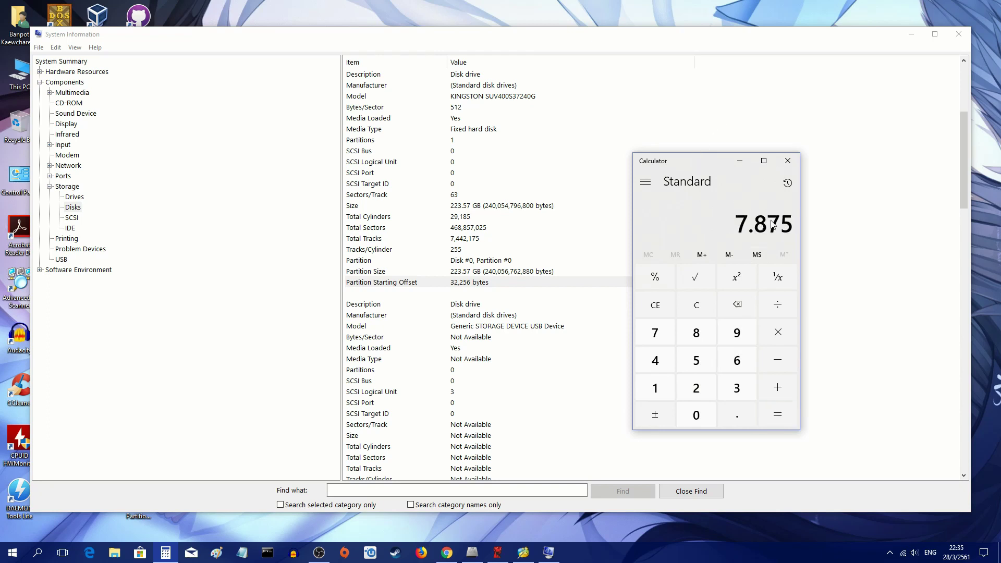
pyautogui.moveTo(720, 164); pyautogui.dragTo(719, 157)
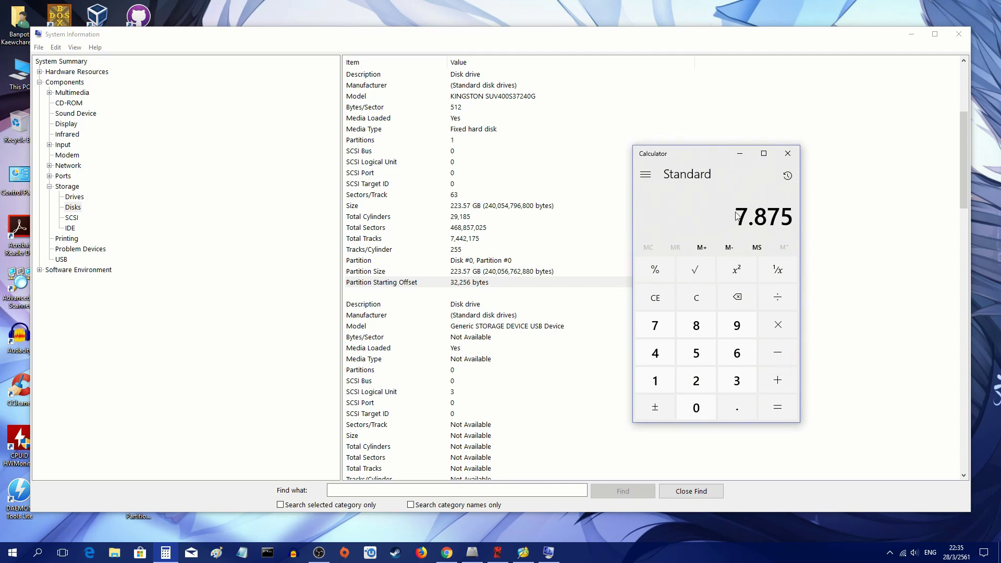
# Switch to AS SSD Benchmark and place its window beside the partition offset and Calculator to compare the alignment status
pyautogui.click(476, 555)
pyautogui.moveTo(718, 116); pyautogui.dragTo(448, 146)
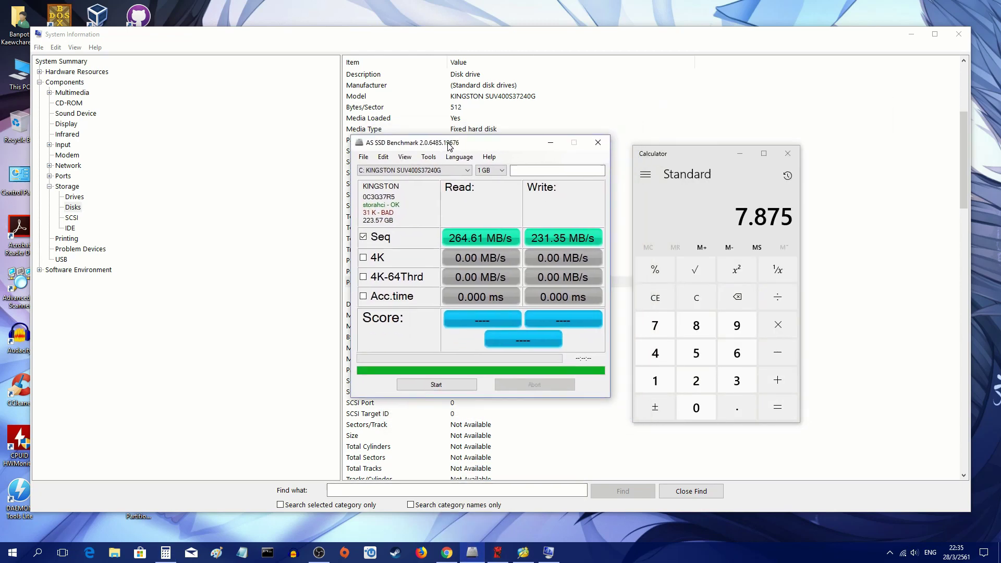
pyautogui.moveTo(370, 217)
pyautogui.moveTo(507, 144); pyautogui.dragTo(238, 149)
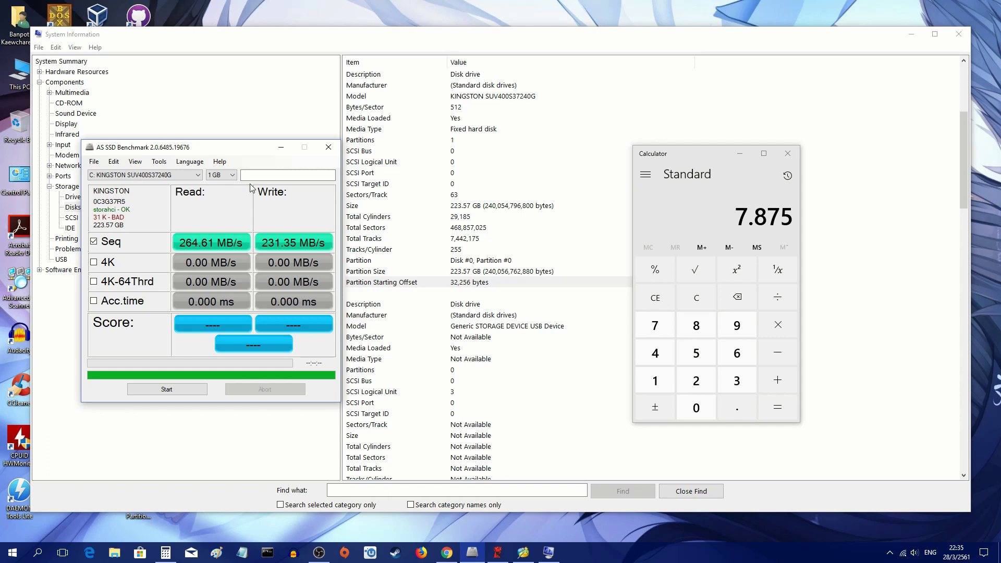
pyautogui.moveTo(206, 152); pyautogui.dragTo(214, 152)
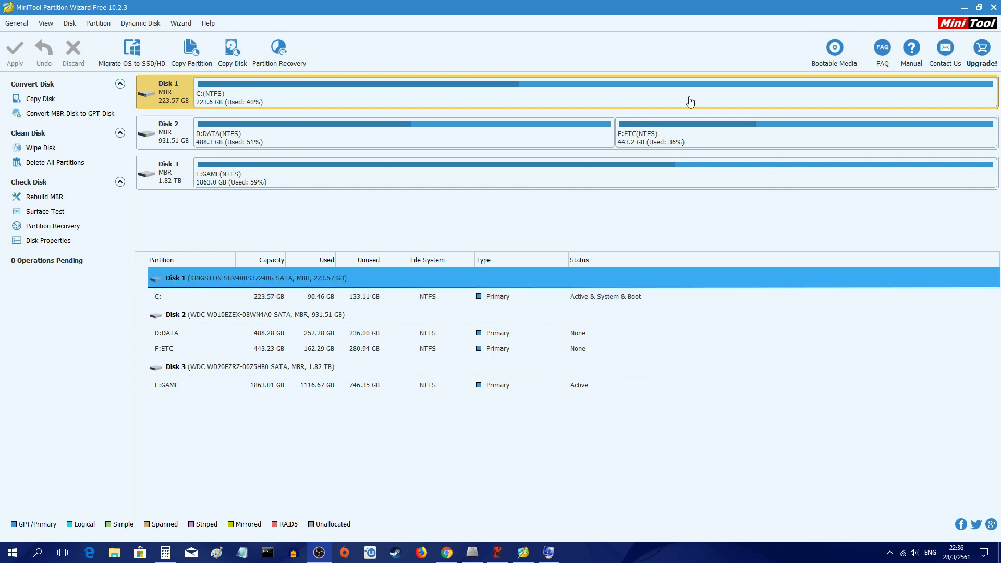
# In MiniTool Partition Wizard, examine the disk properties of Disk 1, the Kingston SSD, and close them
pyautogui.click(516, 4)
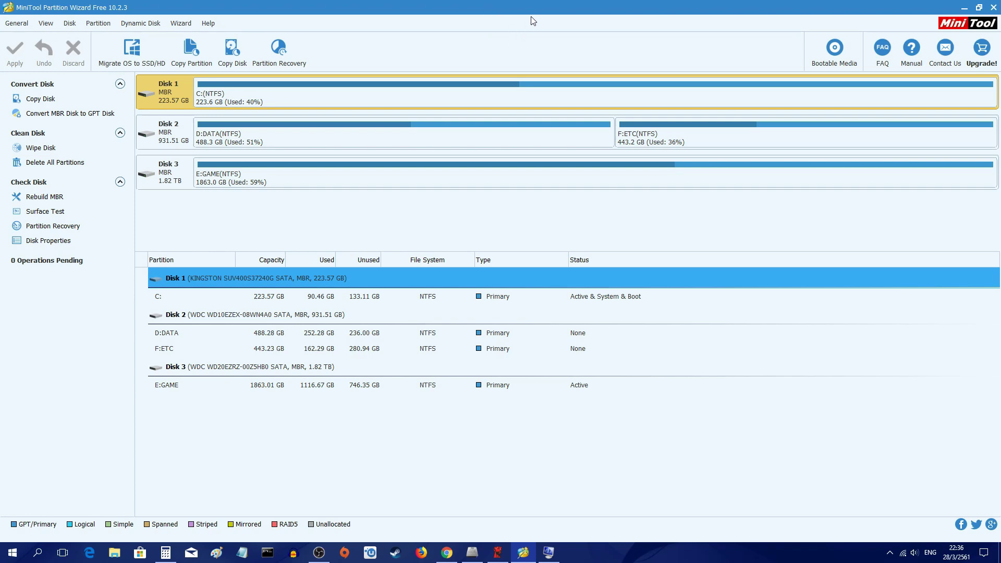
pyautogui.moveTo(530, 10)
pyautogui.mouseDown()
pyautogui.moveTo(515, 92)
pyautogui.moveTo(492, 65)
pyautogui.moveTo(495, 5)
pyautogui.moveTo(524, 7)
pyautogui.mouseUp()
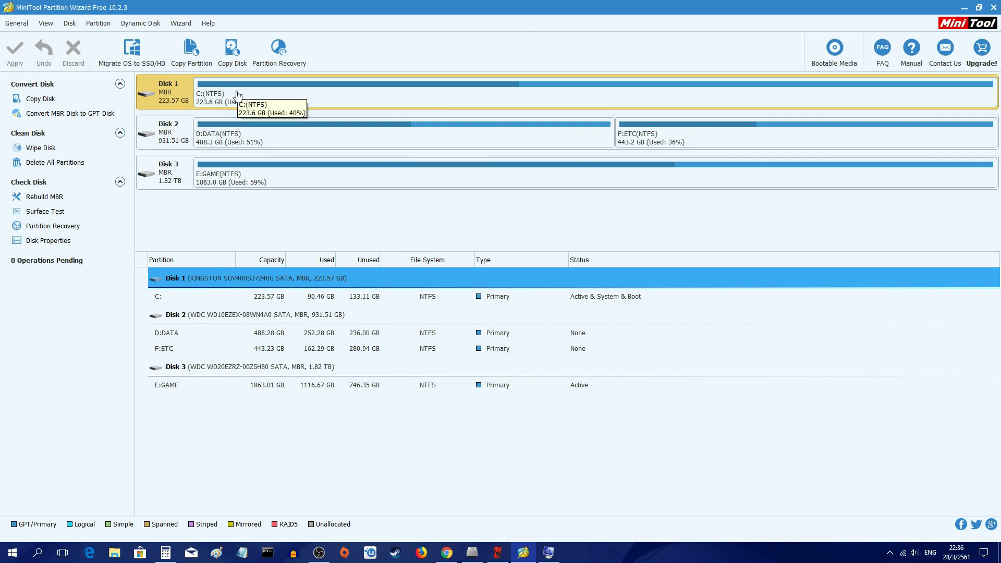
pyautogui.rightClick(187, 99)
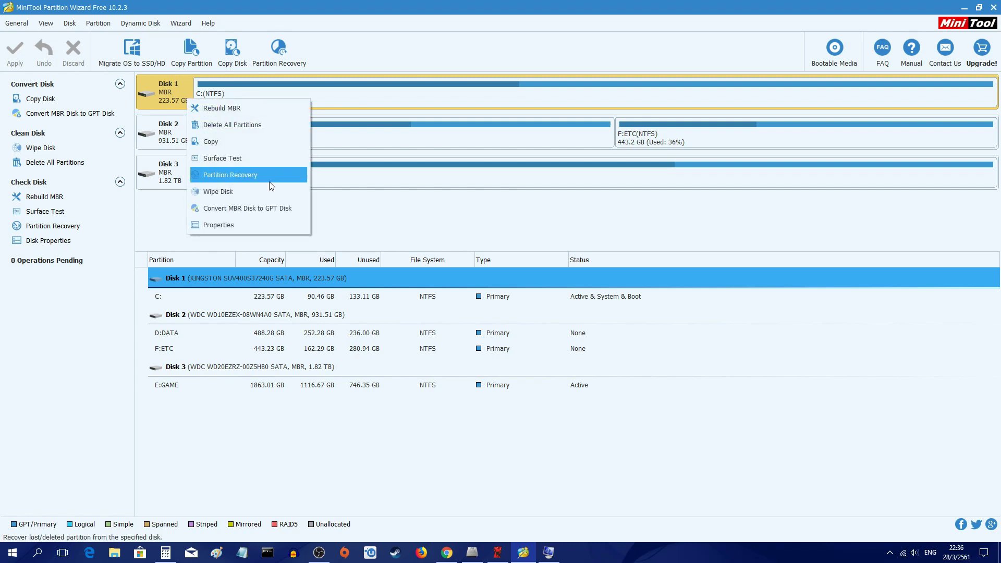
pyautogui.click(252, 223)
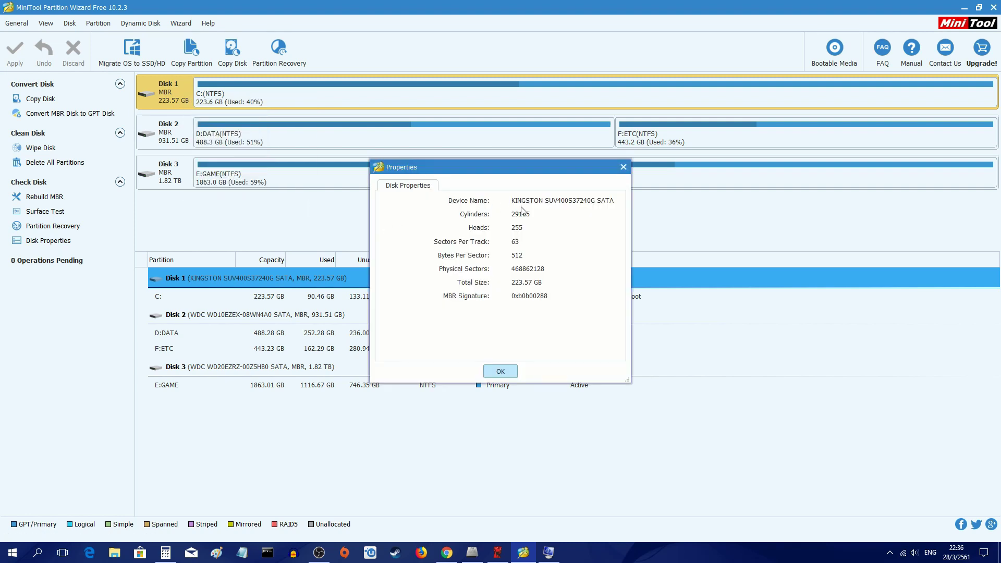
pyautogui.click(494, 551)
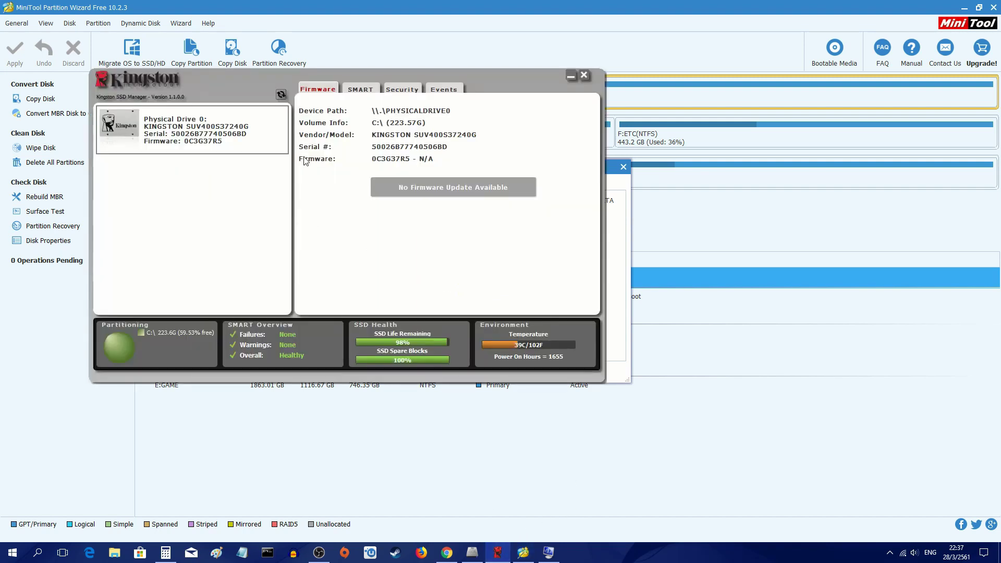
pyautogui.click(621, 195)
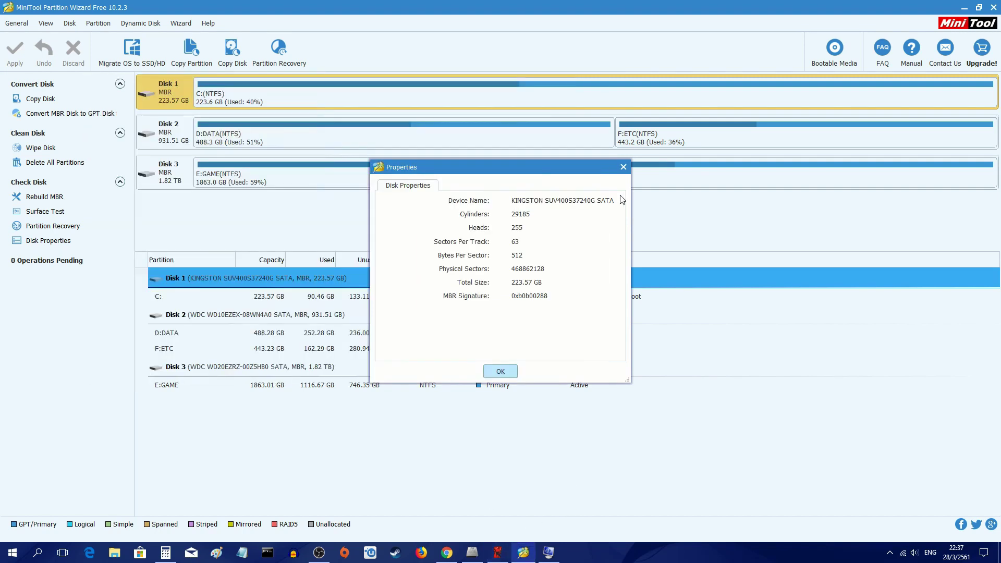
pyautogui.moveTo(586, 165); pyautogui.dragTo(618, 136)
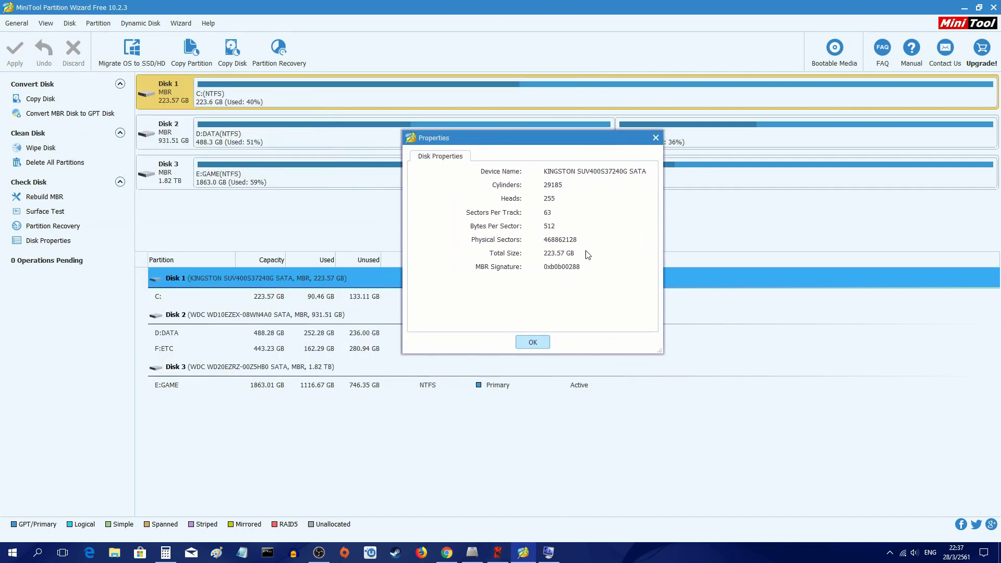
pyautogui.click(532, 342)
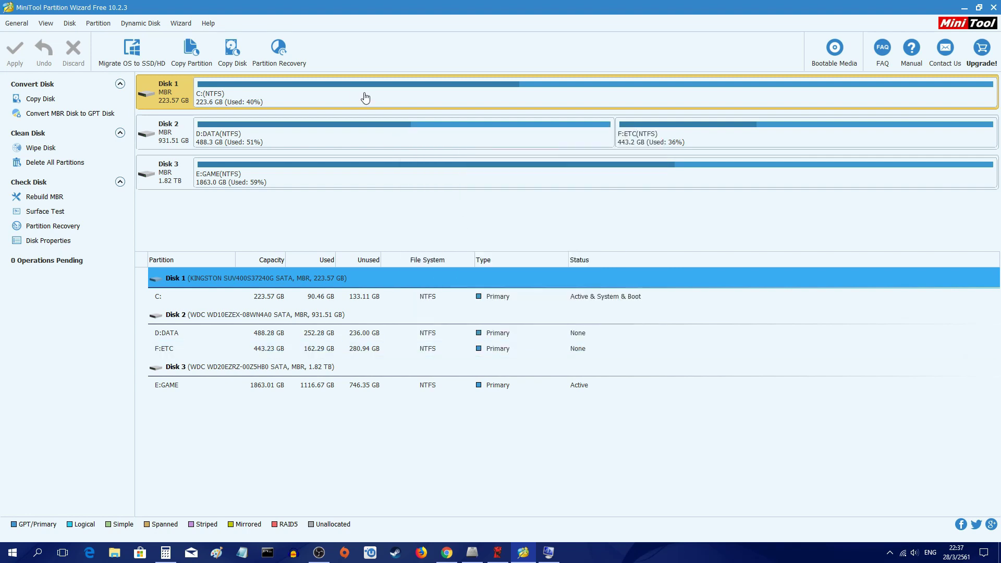
# Queue an Align operation for the C: partition on Disk 1
pyautogui.rightClick(365, 96)
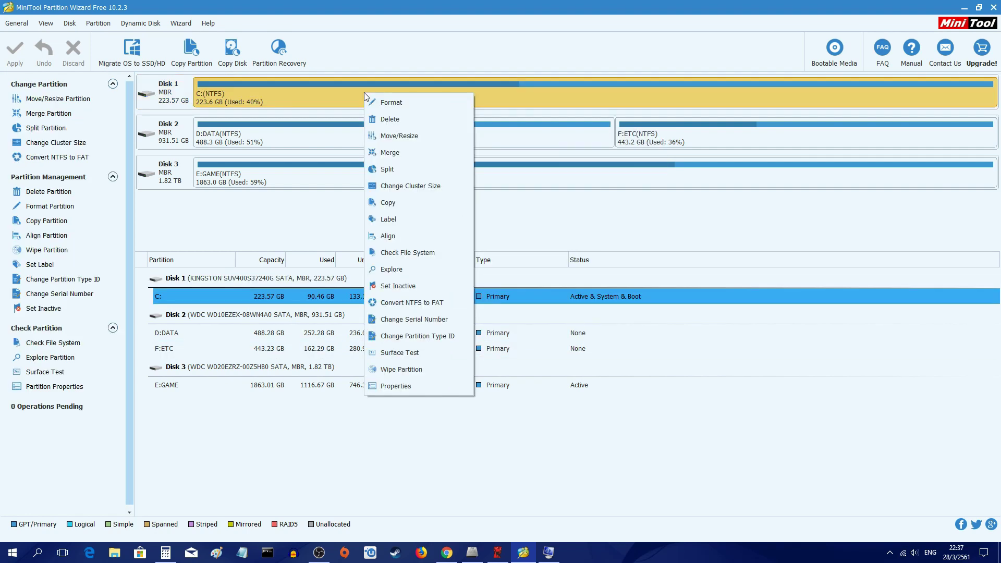
pyautogui.rightClick(182, 94)
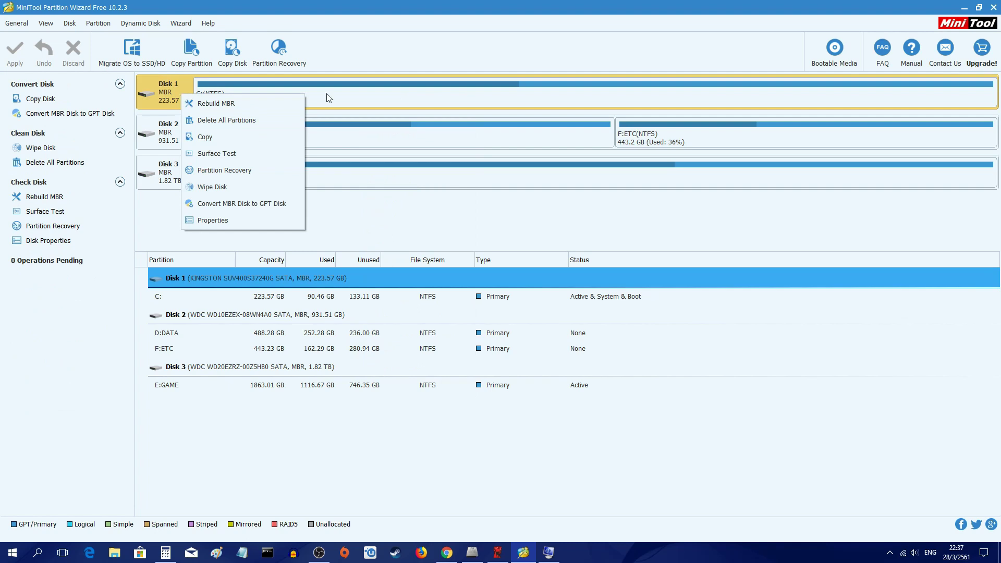
pyautogui.rightClick(342, 94)
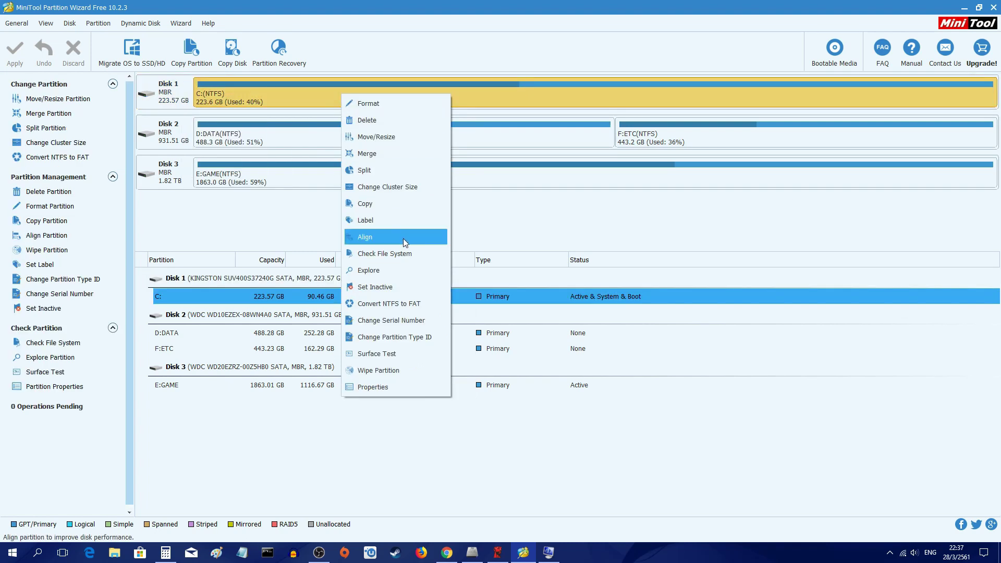
pyautogui.click(363, 237)
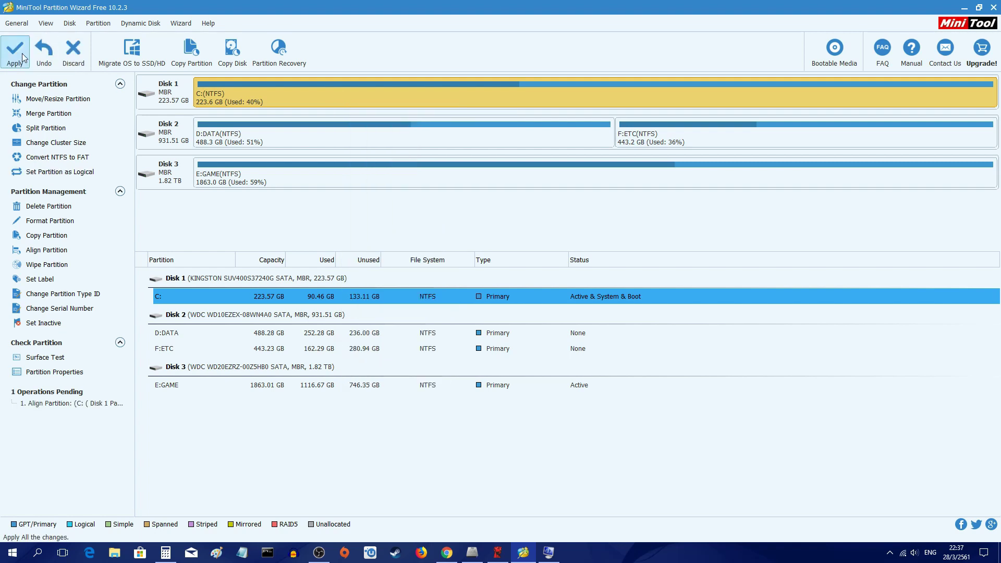
# Apply the pending partition alignment and restart the PC so the operation can run
pyautogui.click(15, 52)
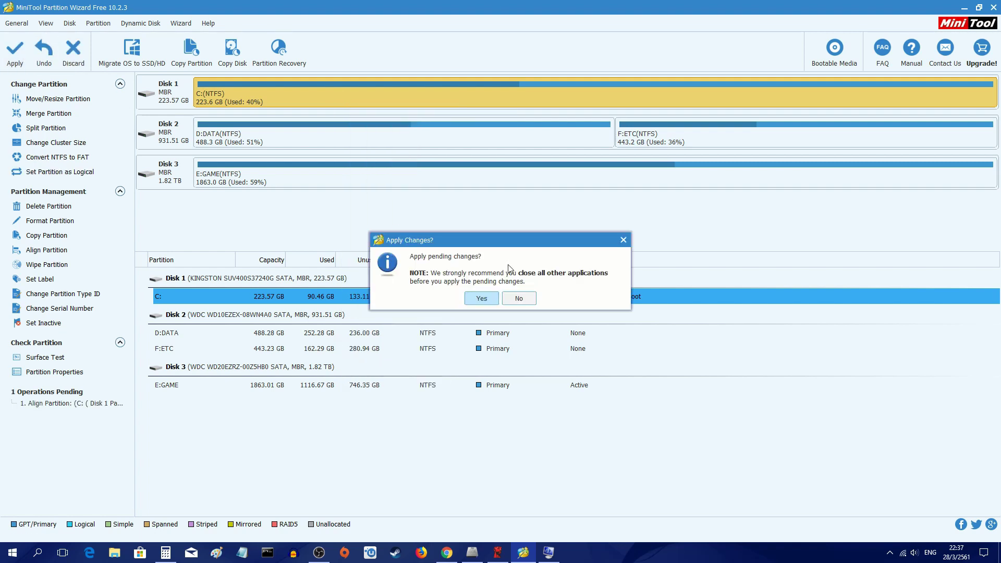
pyautogui.click(486, 299)
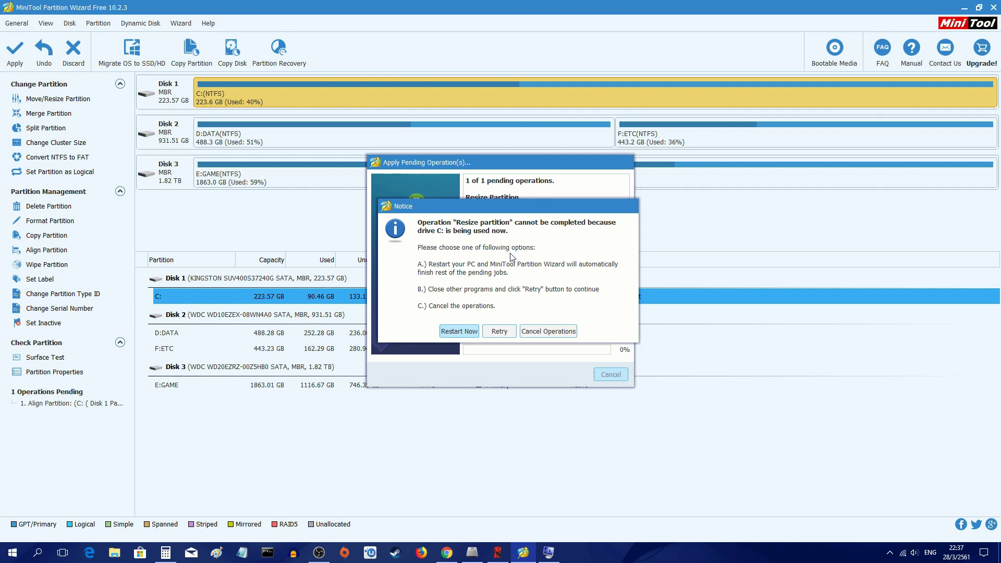
pyautogui.click(459, 331)
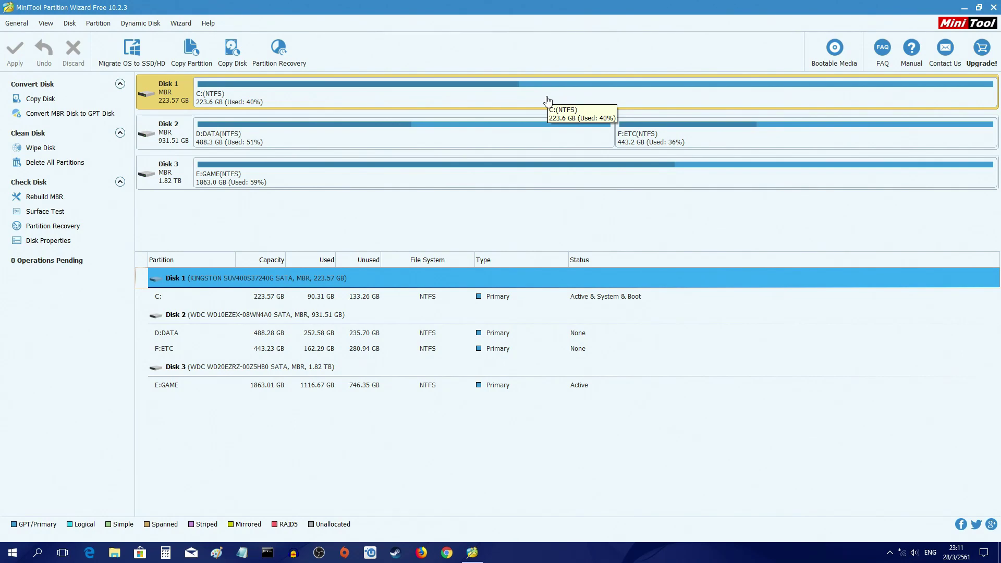
# Check the C: partition's properties, including its partition info and file system info
pyautogui.rightClick(547, 100)
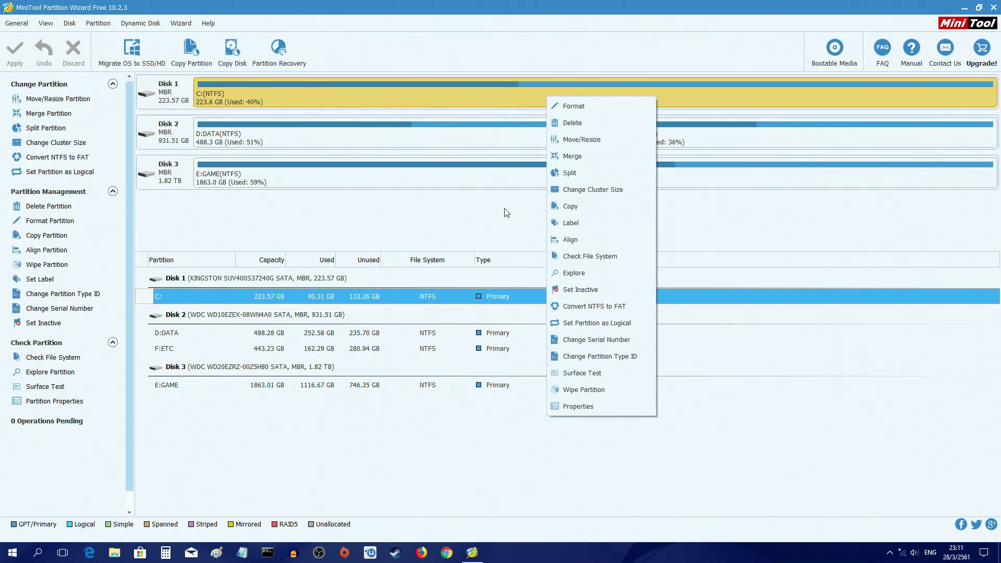
pyautogui.click(598, 405)
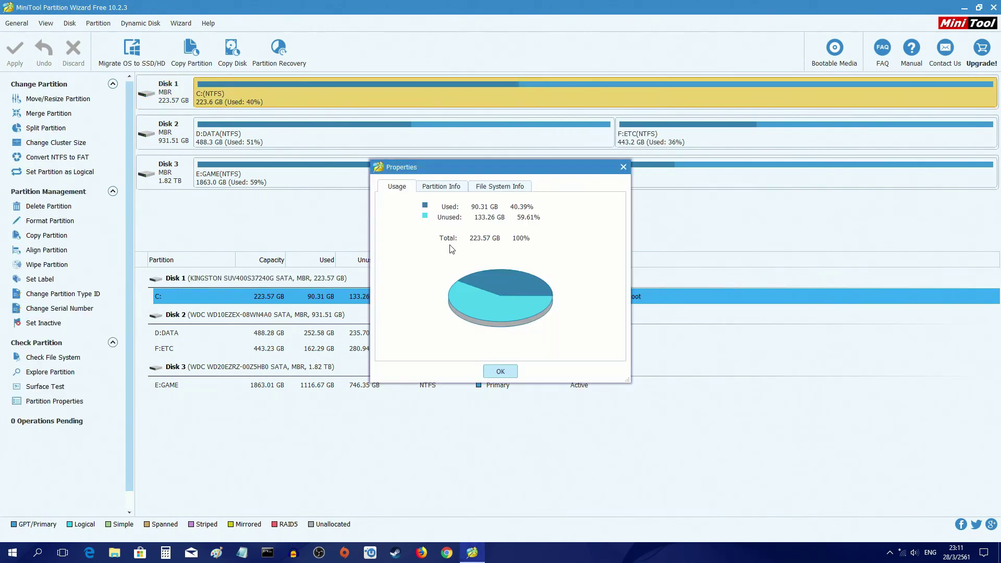
pyautogui.click(449, 188)
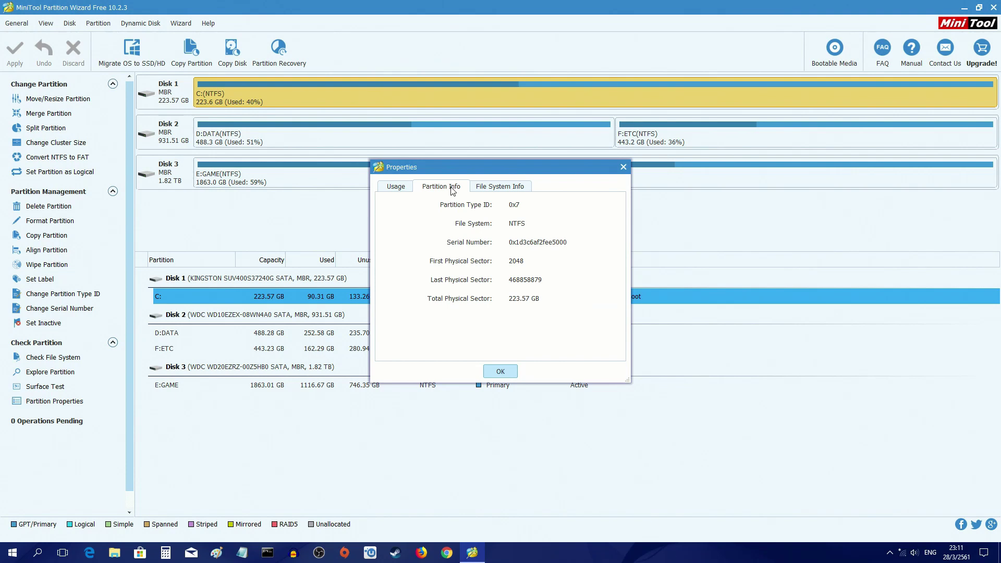
pyautogui.click(487, 188)
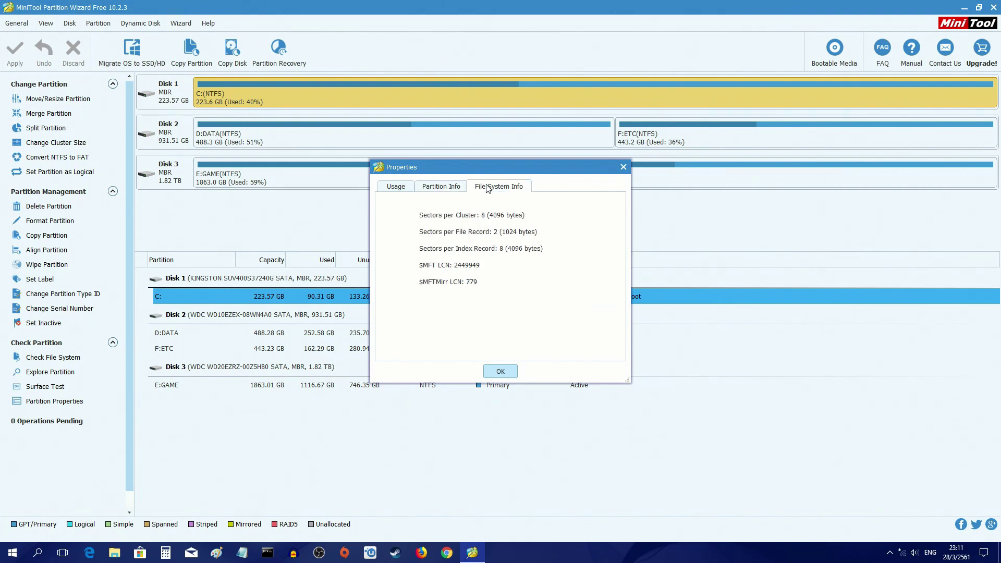
# Review the C: partition's usage breakdown and close its properties
pyautogui.click(404, 192)
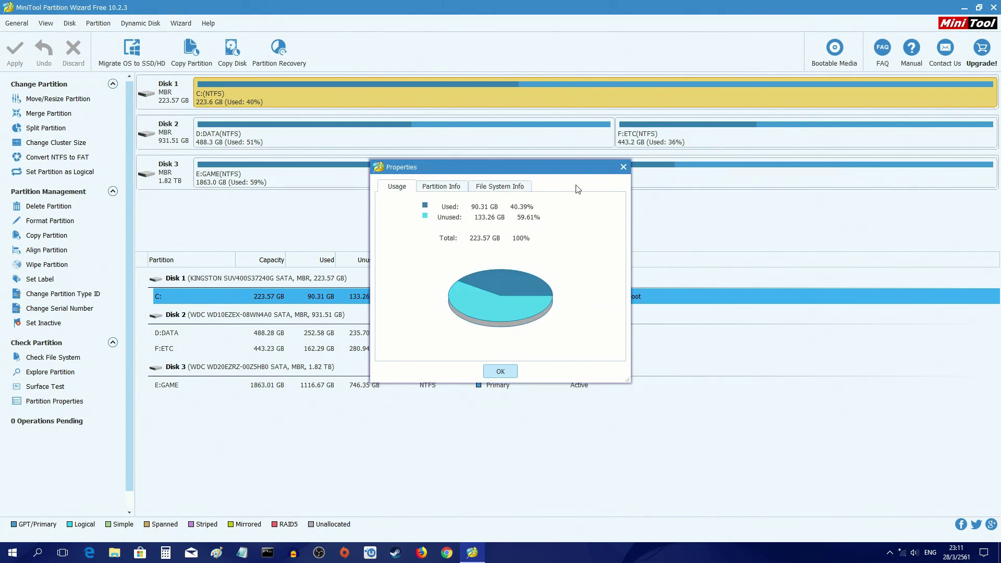
pyautogui.click(622, 168)
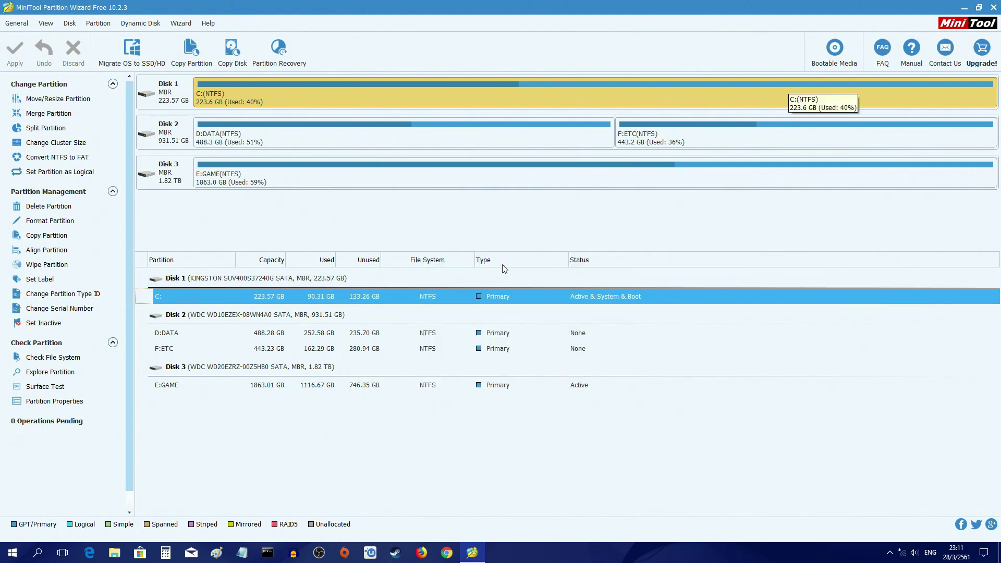
# Search Windows for "sys" and open the System Information desktop app
pyautogui.press('super')
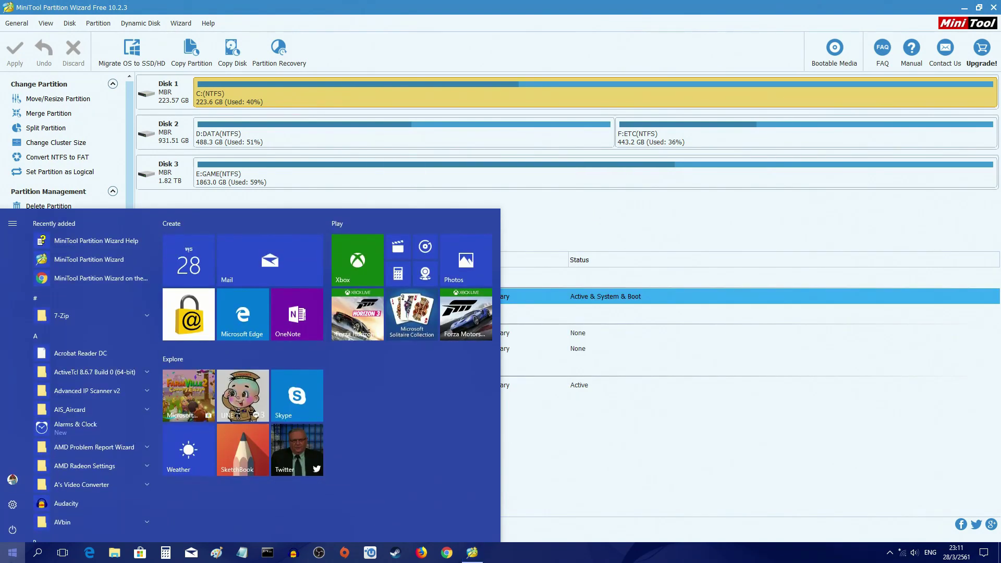
pyautogui.write('sys')
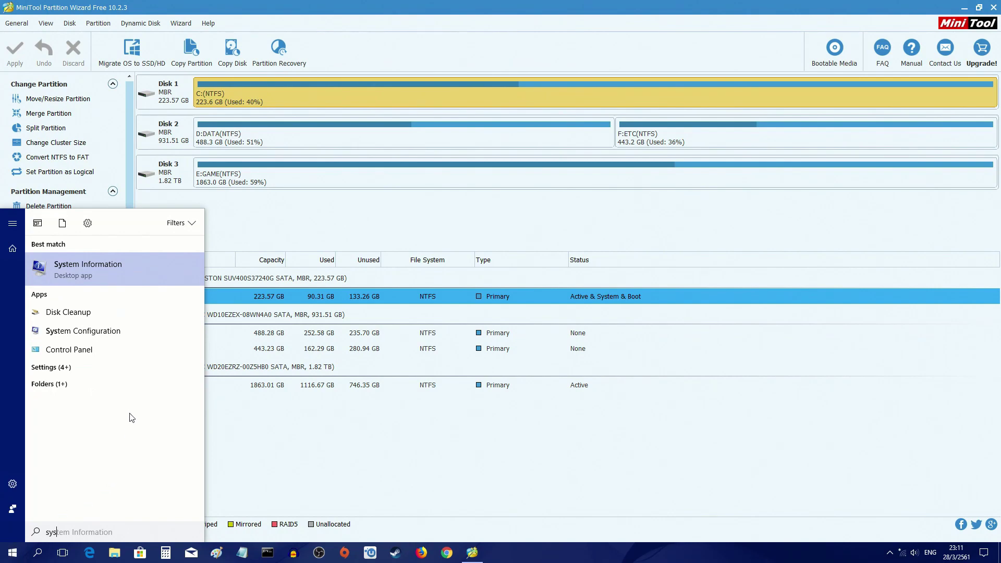
pyautogui.click(150, 284)
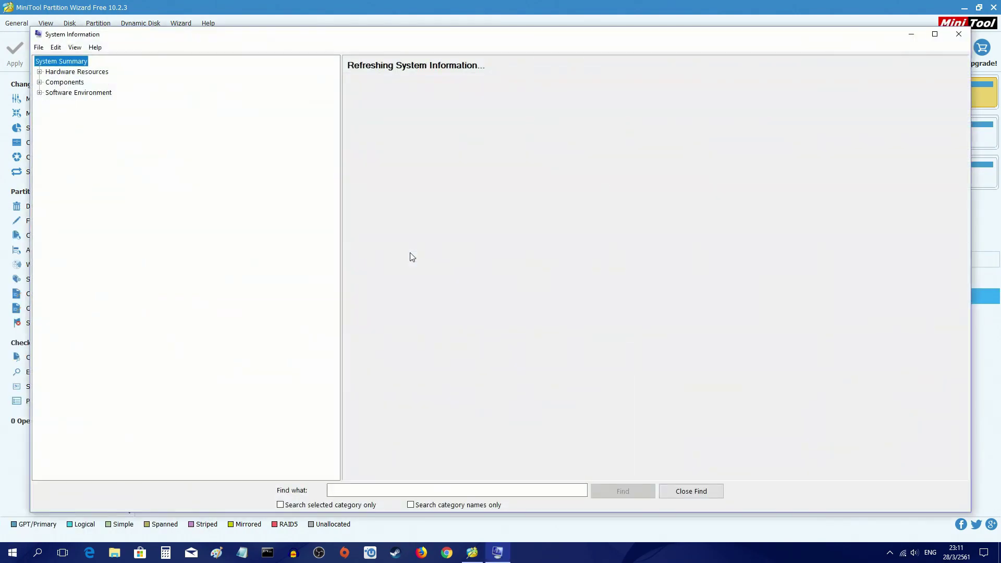
# Under Components > Storage > Disks, locate the Kingston SSD's Partition Starting Offset and maximize the System Information window
pyautogui.click(78, 83)
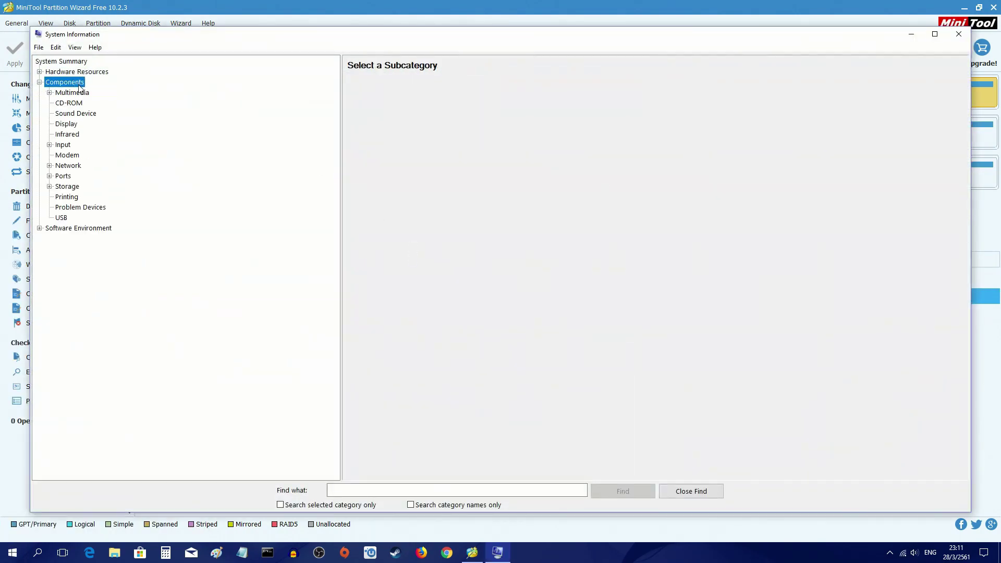
pyautogui.click(67, 187)
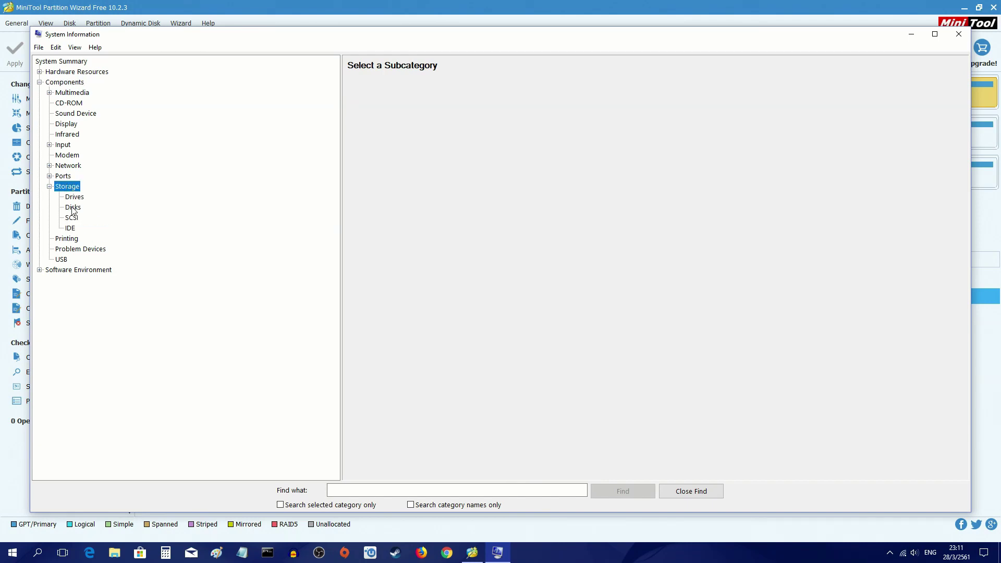
pyautogui.click(73, 208)
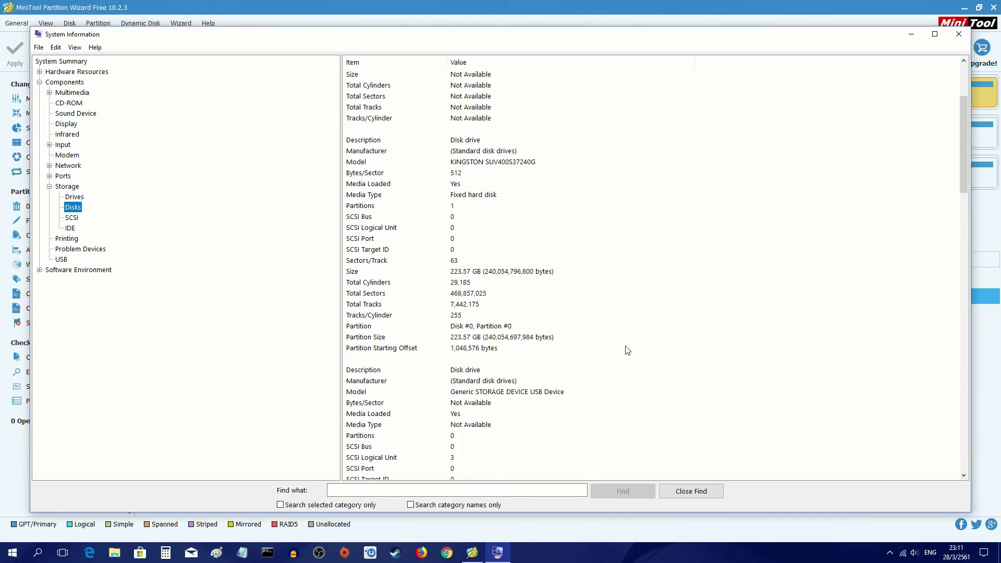
pyautogui.scroll(-2, 573, 323)
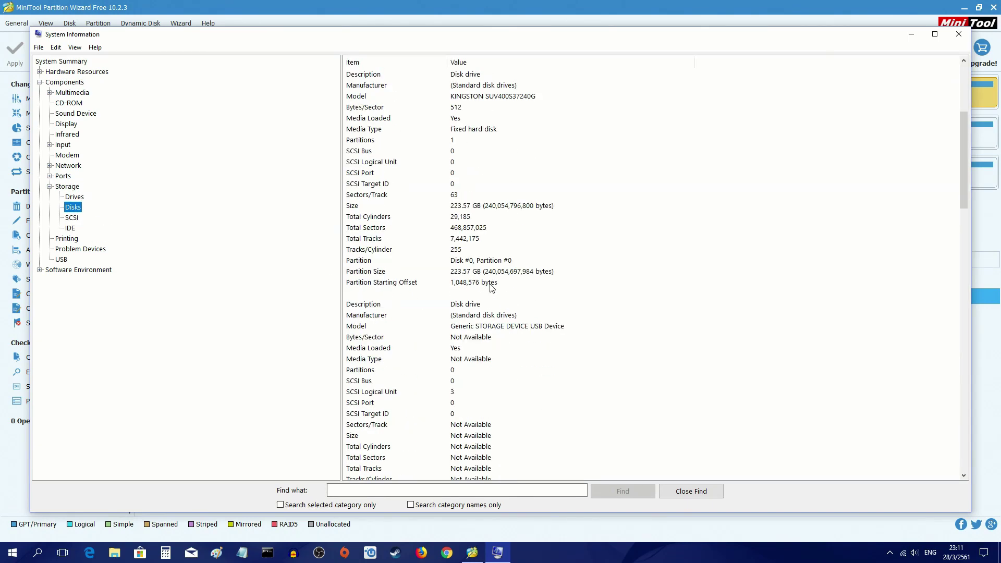
pyautogui.click(449, 284)
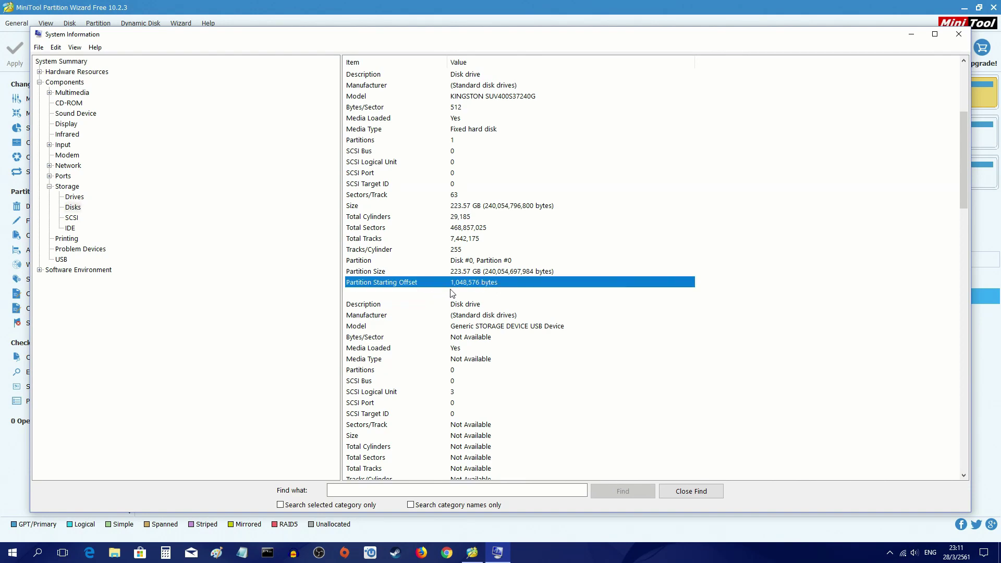
pyautogui.click(934, 34)
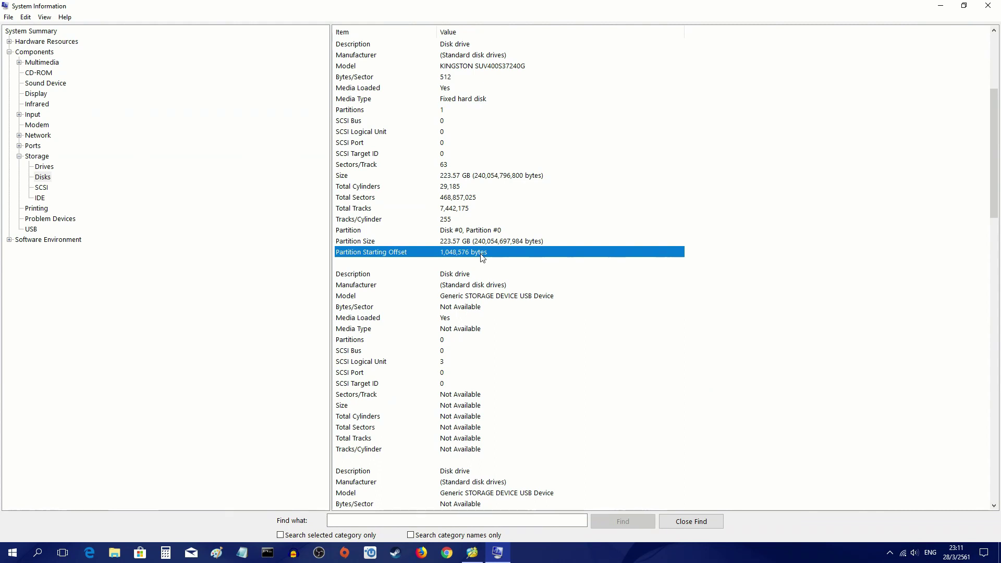
# In Calculator, divide the partition starting offset of 1,048,576 bytes by 4096
pyautogui.click(165, 553)
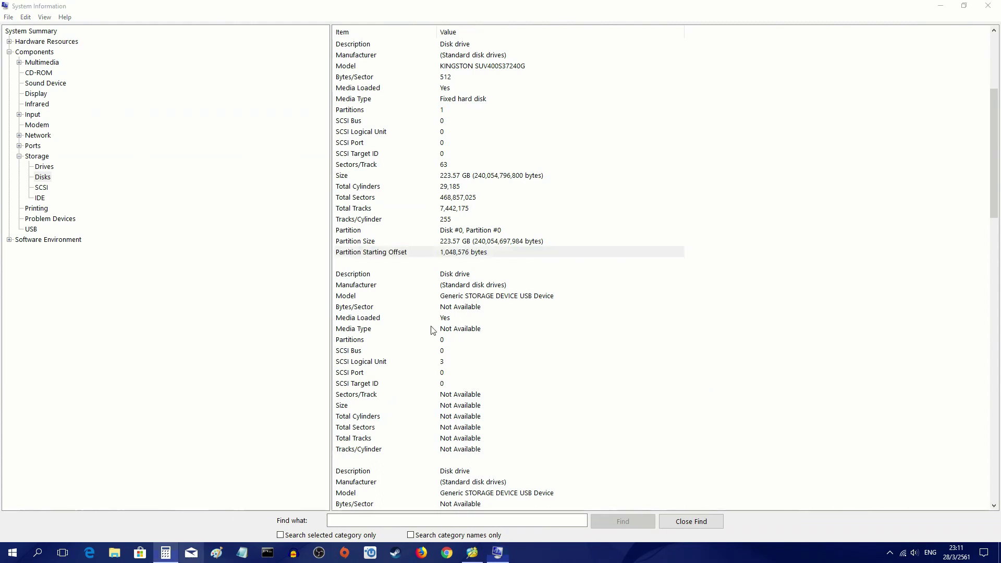
pyautogui.moveTo(680, 158); pyautogui.dragTo(697, 158)
pyautogui.write('1')
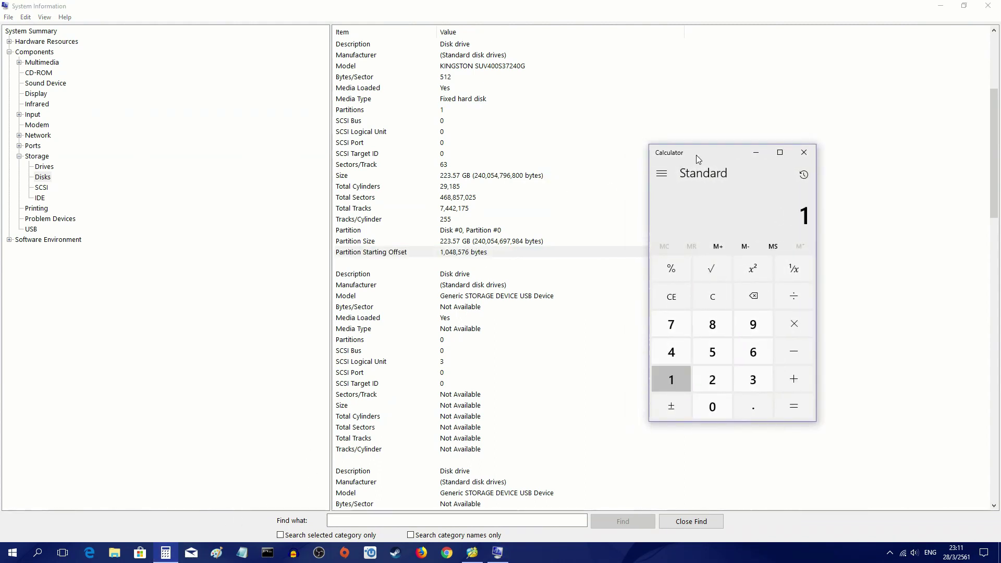
pyautogui.write(',048,576')
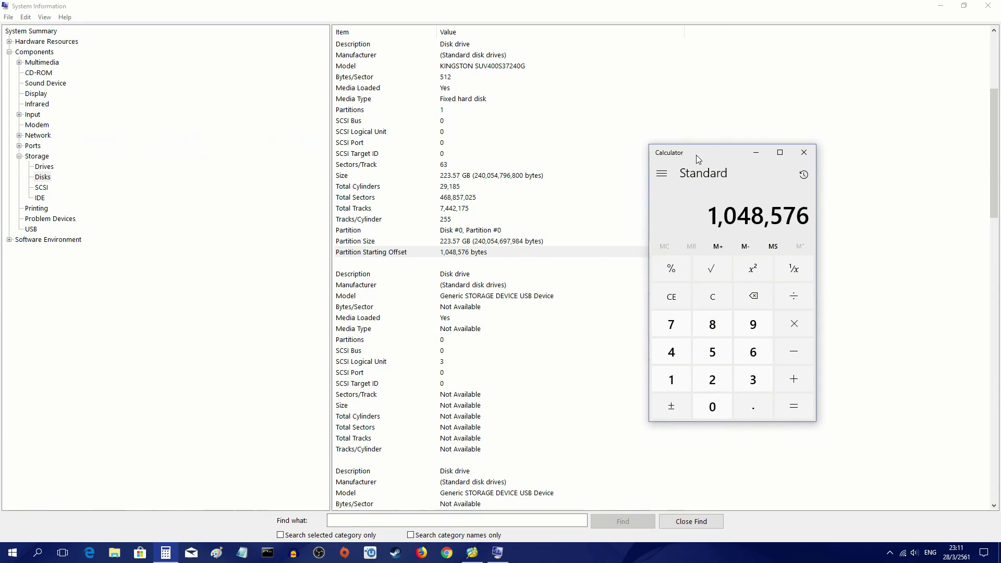
pyautogui.press('/')
pyautogui.write('4096')
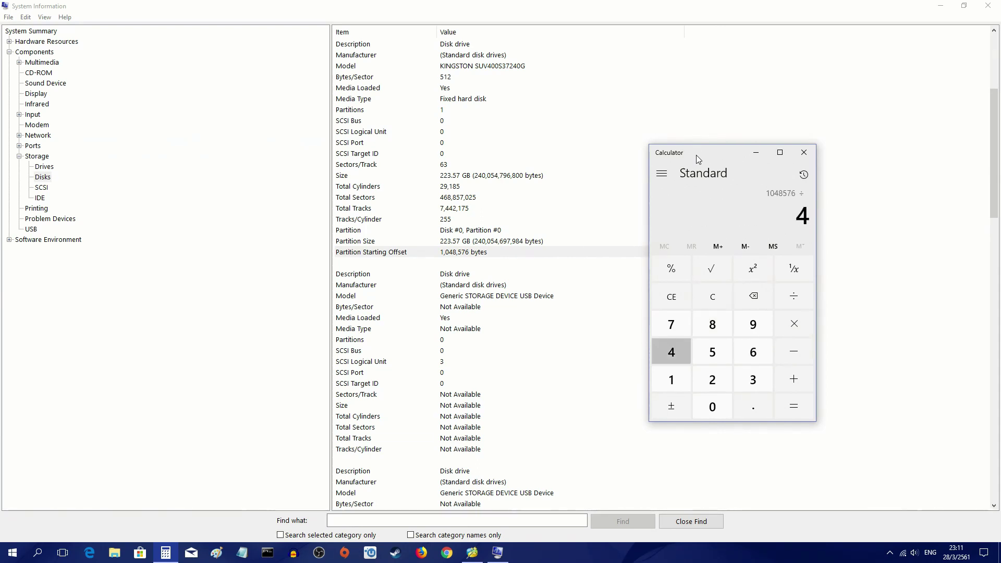
pyautogui.press('Return')
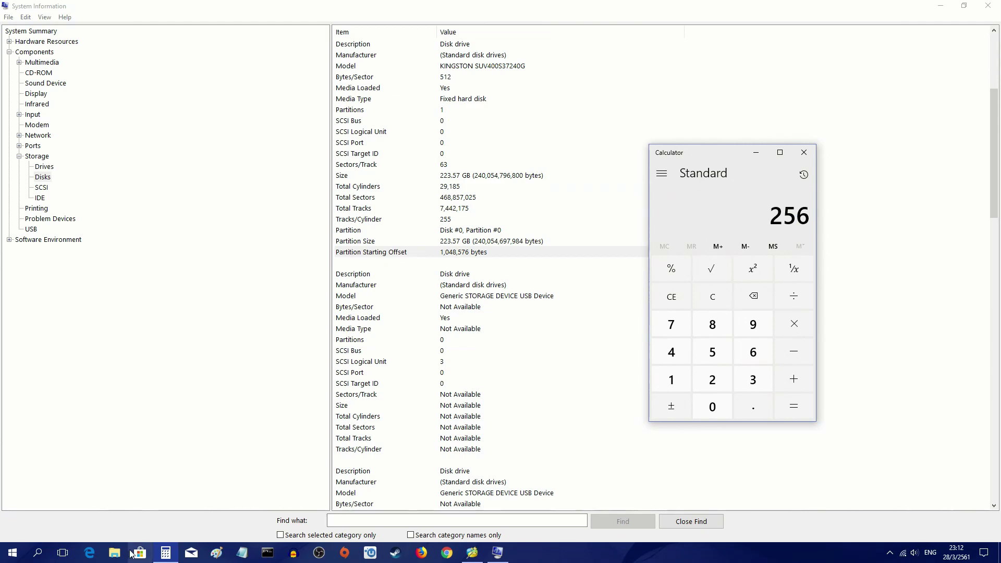
# From File Explorer, run AS SSD Benchmark.exe in the AS-SSD-Benchmark2.0.6485 folder in Downloads, allowing it to make changes to the device
pyautogui.click(114, 552)
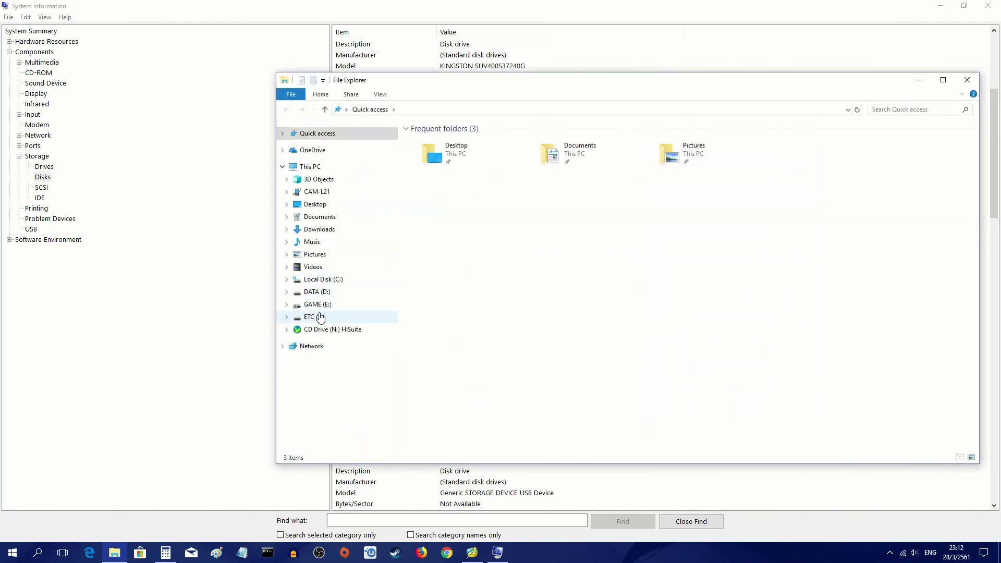
pyautogui.click(323, 234)
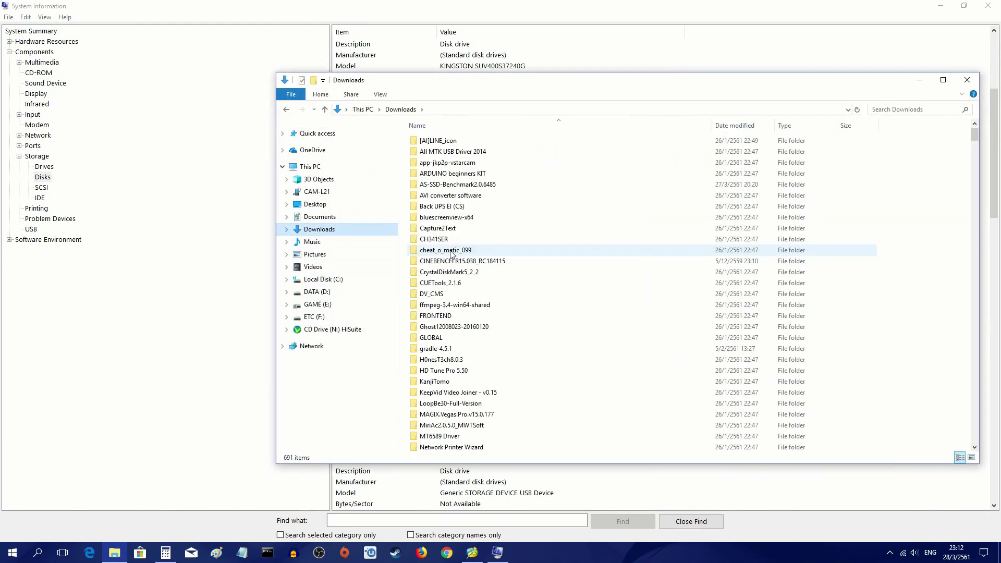
pyautogui.doubleClick(448, 184)
pyautogui.doubleClick(451, 152)
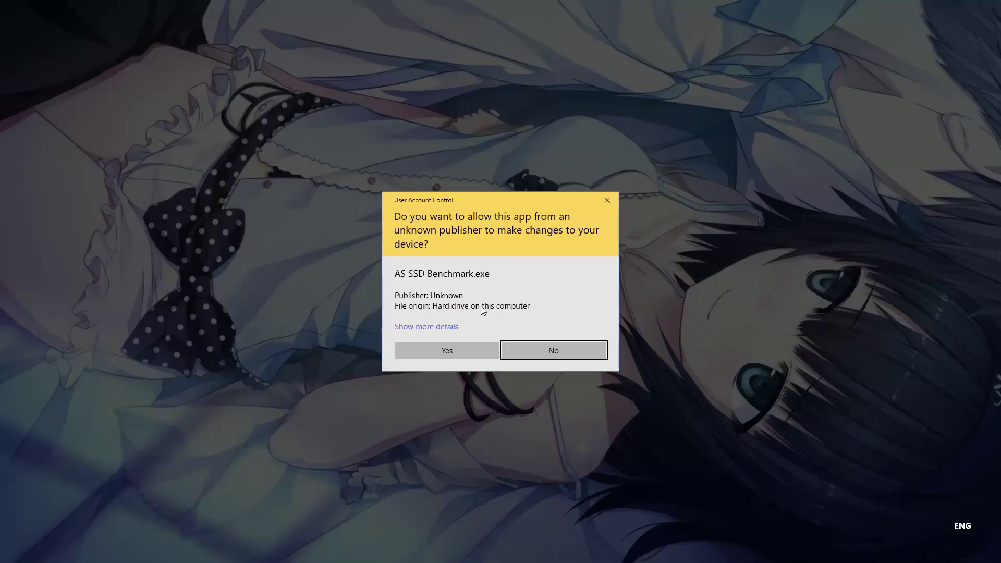
pyautogui.click(459, 349)
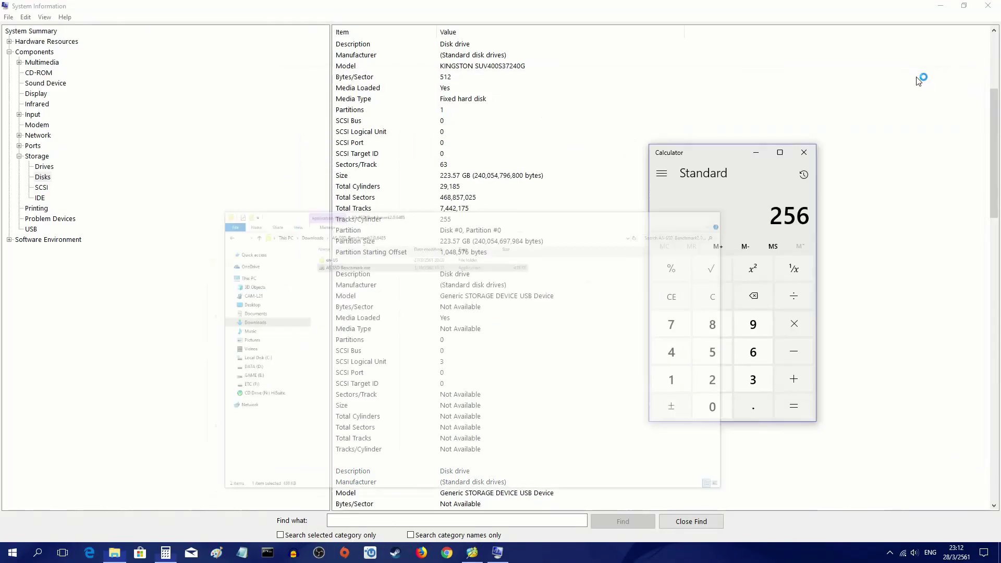